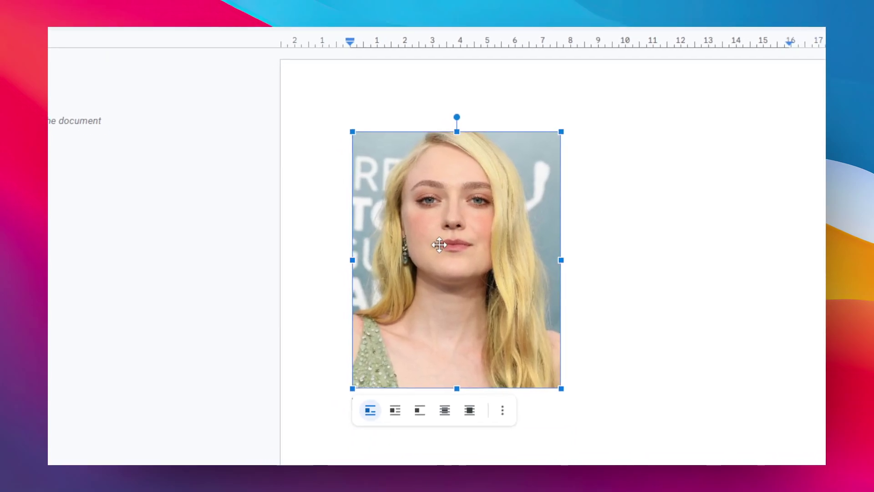
Try to add the caption "Dakota Fanning" on the line below the photo
click(538, 435)
click(462, 296)
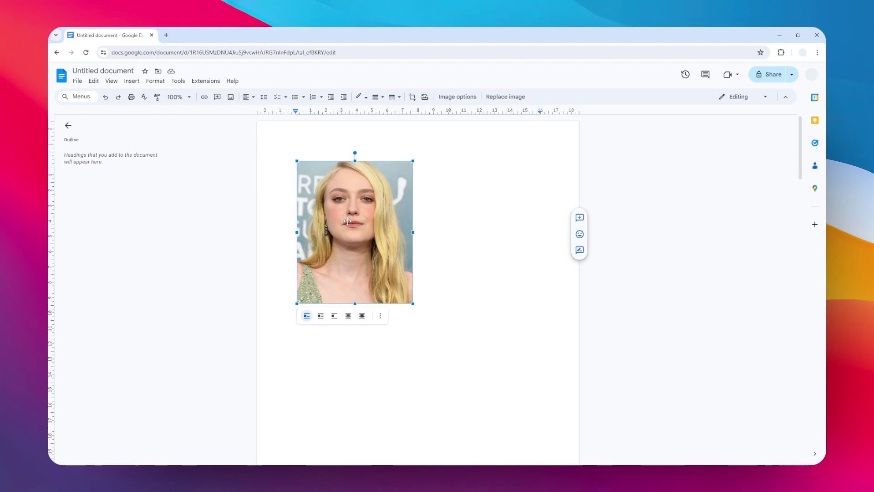
click(410, 330)
text(Dakota Fanning)
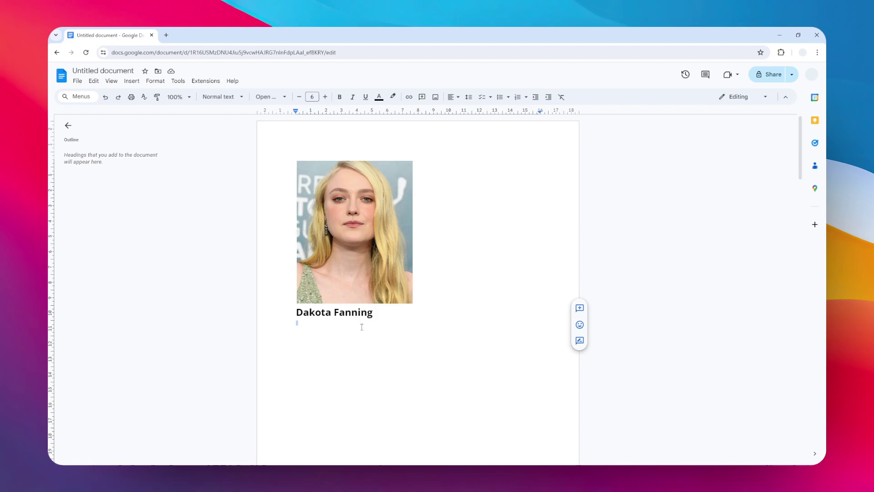
key(ctrl+z)
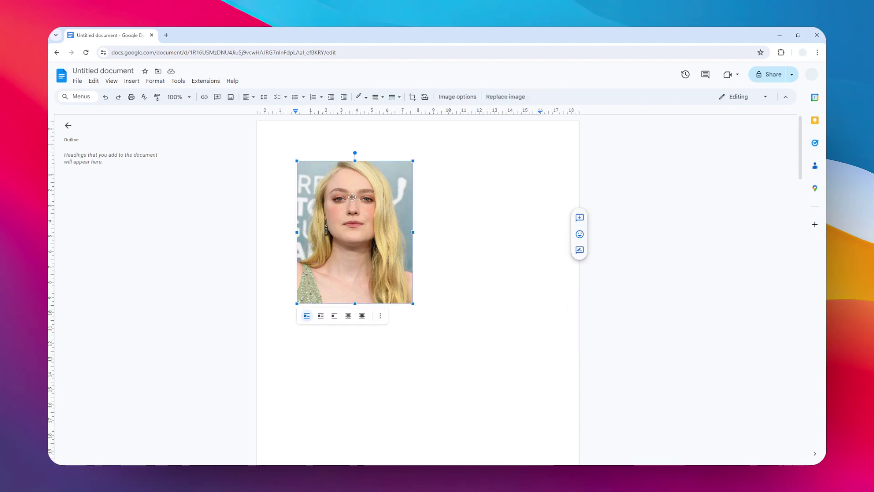
Set the photo's wrapping to behind text and move it toward the page's upper-left corner
click(349, 317)
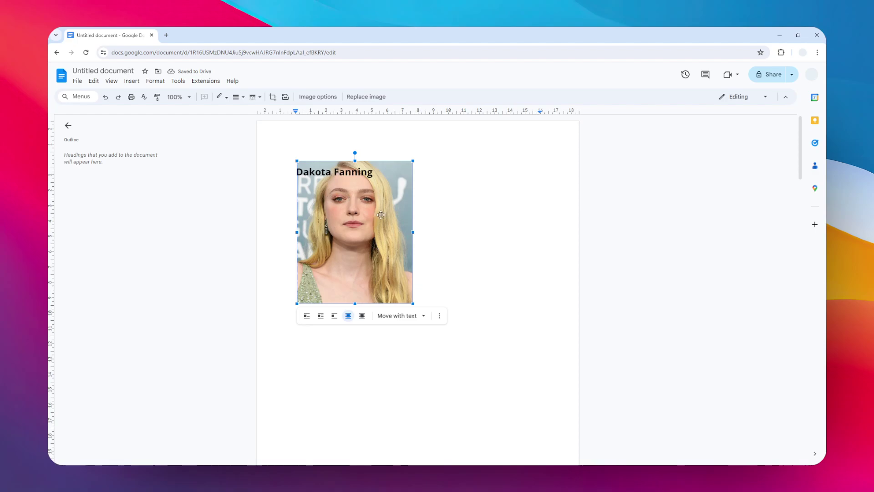
drag(369, 245, 331, 244)
drag(332, 243, 323, 240)
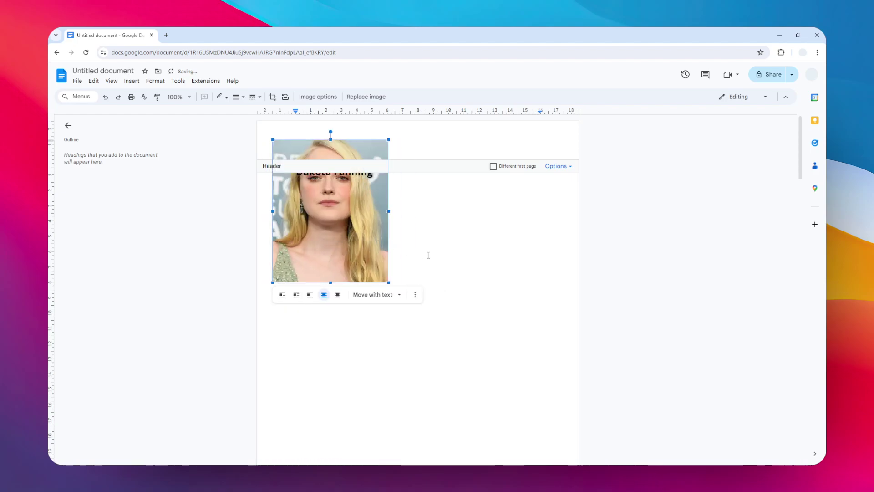
click(424, 235)
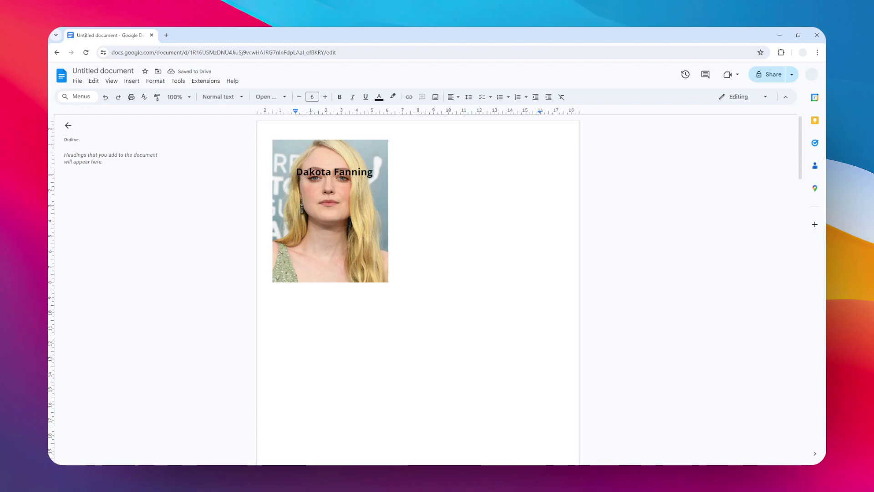
Move the "Dakota Fanning" text down onto the lower part of the photo by adding blank lines above it
click(297, 172)
key(Return)
key(Return)
key(Return)
key(Return)
key(Return)
key(Return)
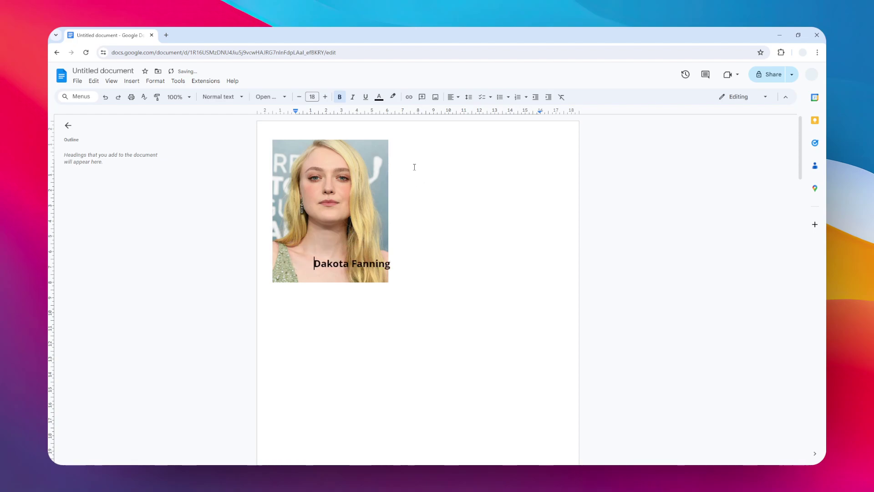
Shift the photo right and slightly up so the caption sits centred over its lower part
click(296, 162)
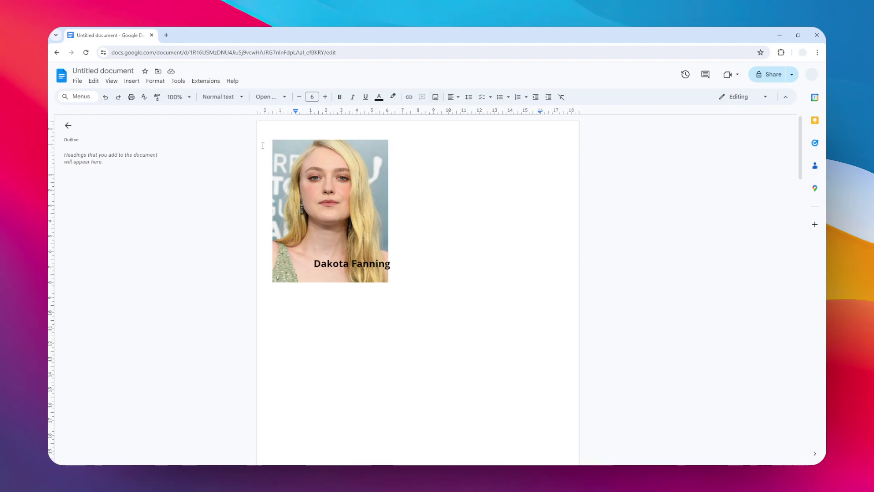
click(296, 162)
drag(296, 161, 316, 165)
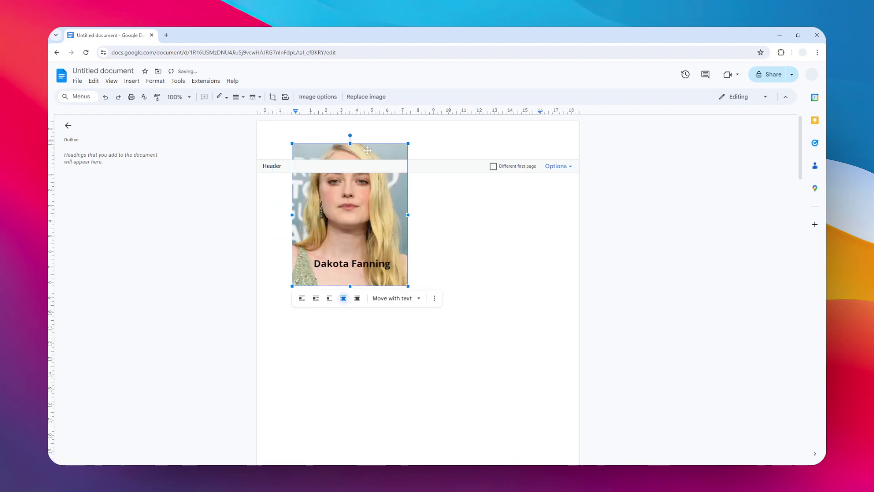
drag(368, 151, 368, 143)
Push the caption down two more lines and move the photo down so the caption overlaps its lower edge
click(316, 259)
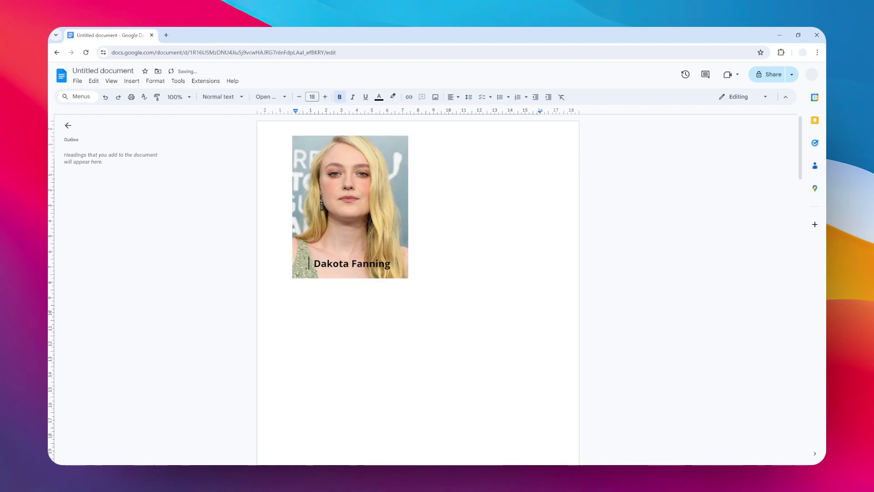
key(Return)
key(Return)
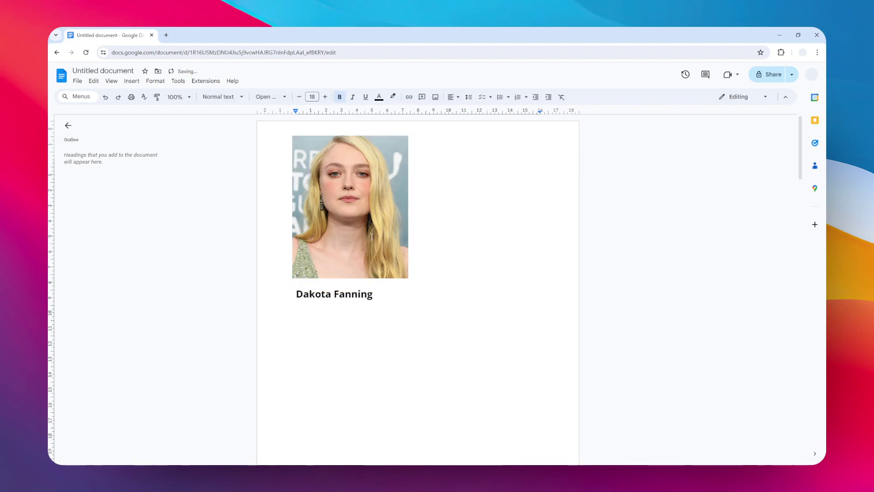
double_click(369, 151)
drag(369, 151, 378, 171)
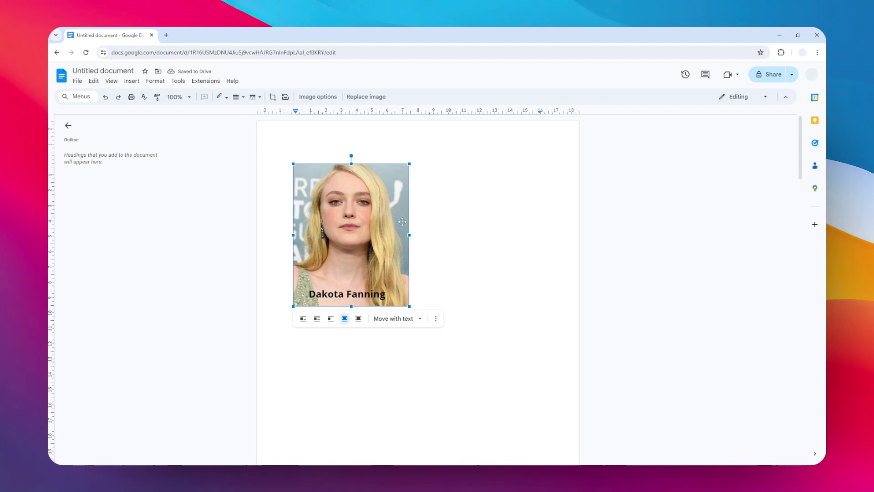
click(486, 276)
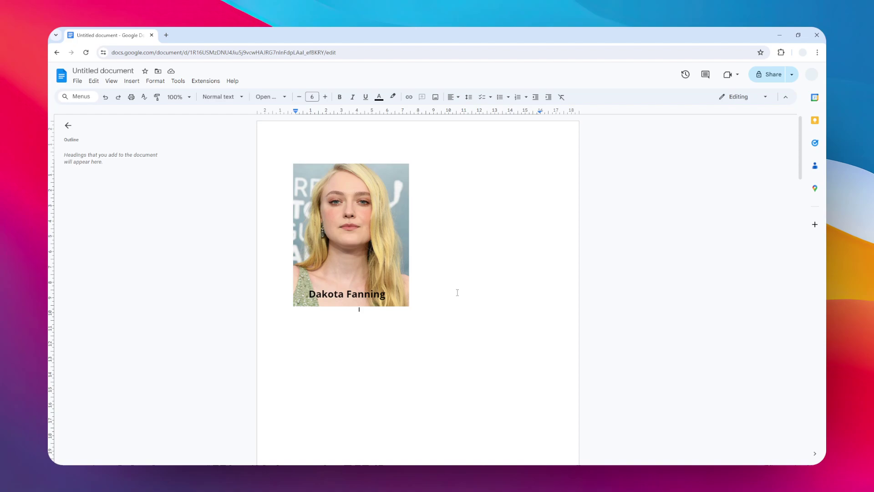
Delete the photo and its caption from the page, and set the font size to 24
drag(447, 350, 281, 157)
key(BackSpace)
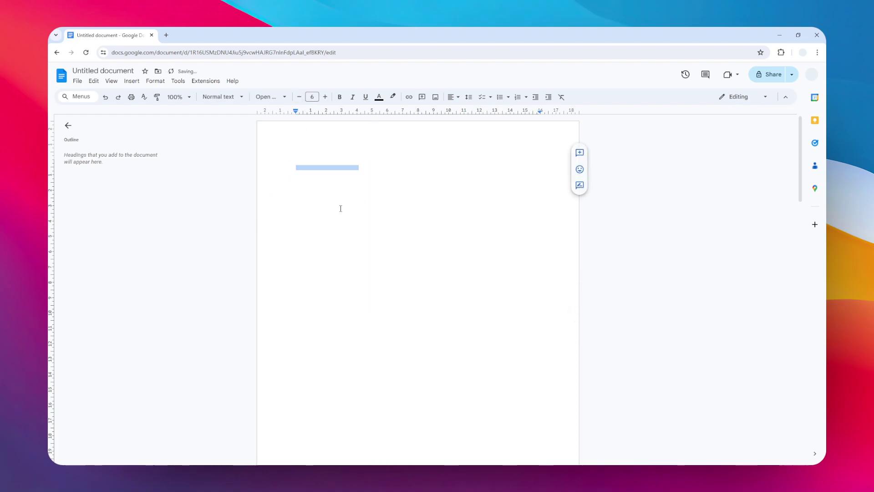
click(312, 96)
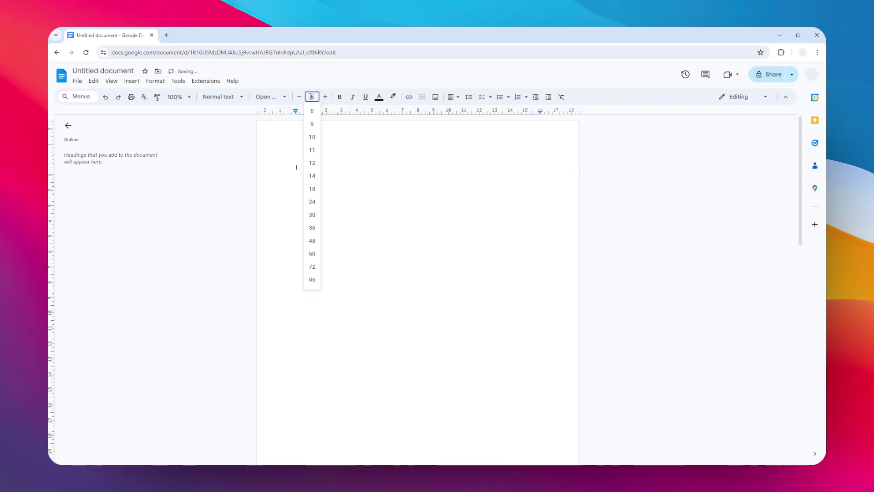
click(312, 202)
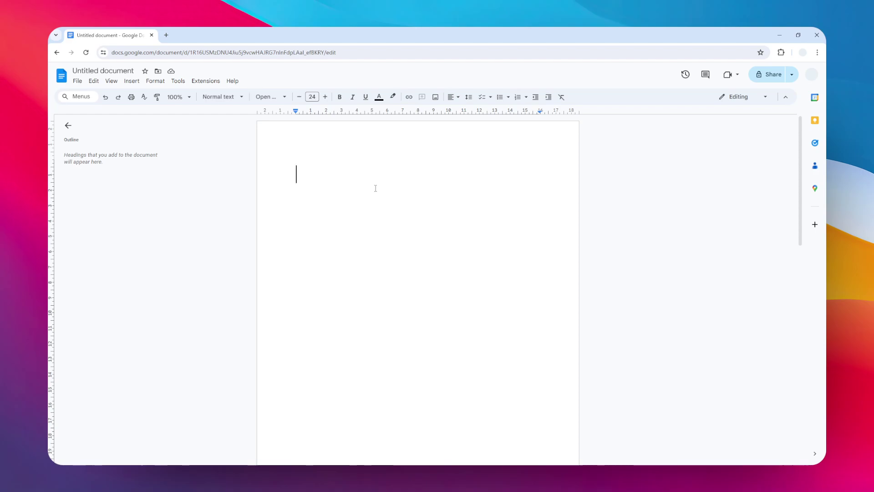
Start a new drawing in the empty document
click(132, 81)
mouse_move(170, 119)
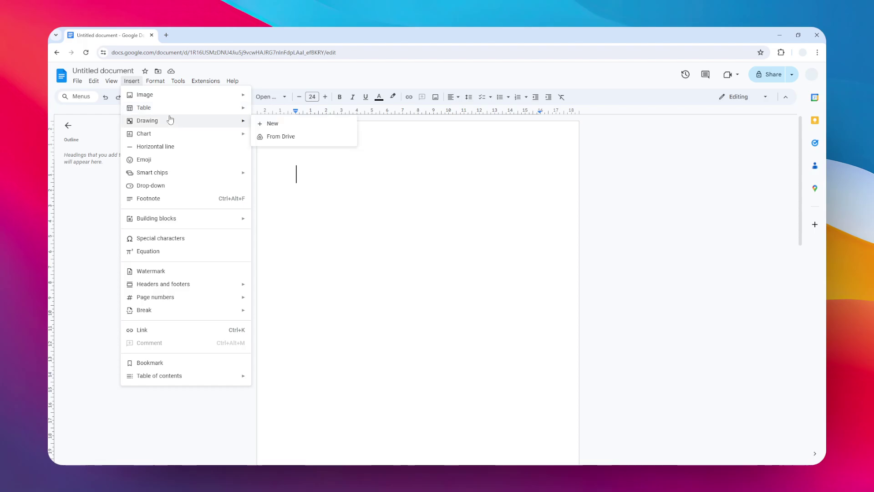
click(289, 124)
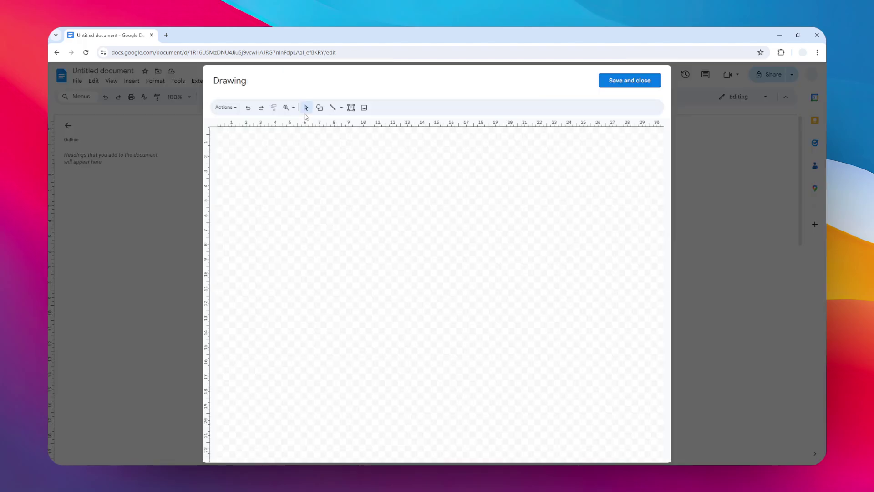
Search Google Images for "Dakota Fanning", insert a green-dress portrait into the drawing and shrink it to about half its size
click(364, 108)
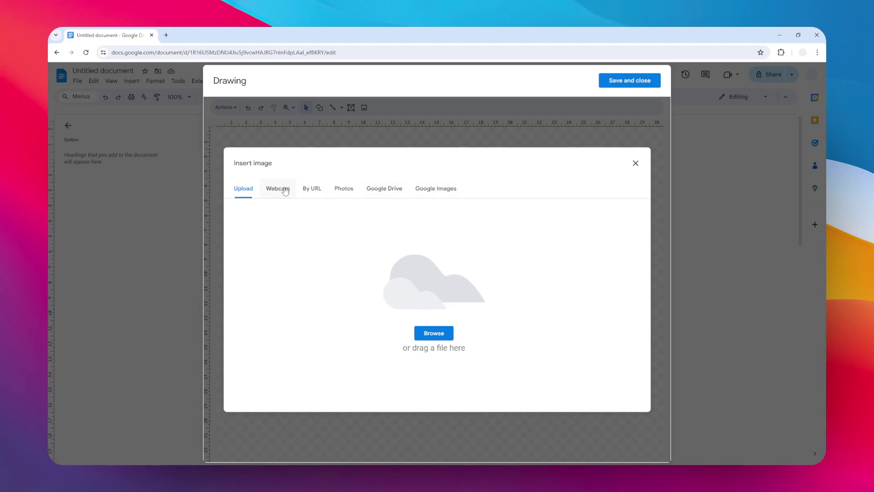
click(446, 189)
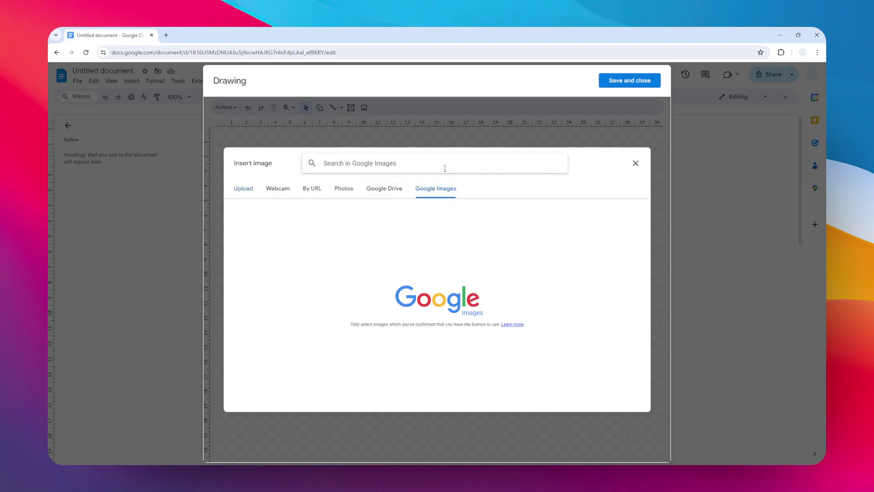
text(Dakota Fan)
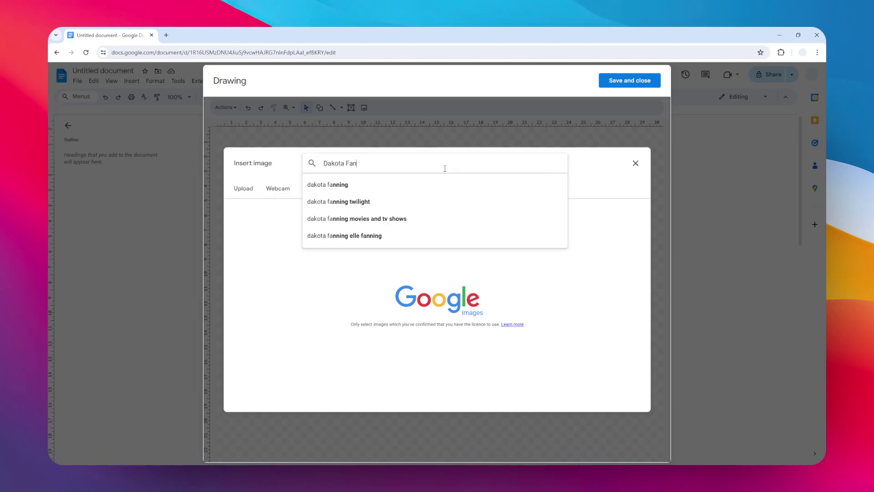
text(ning)
key(Return)
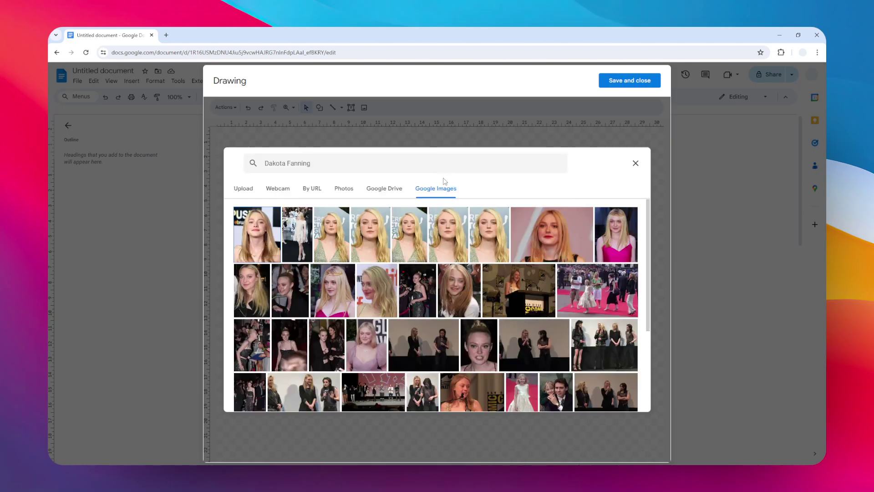
click(371, 244)
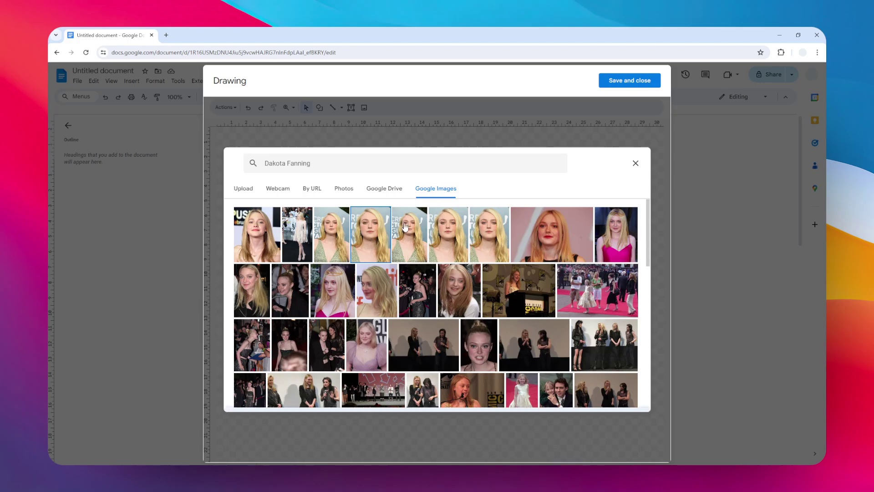
click(627, 399)
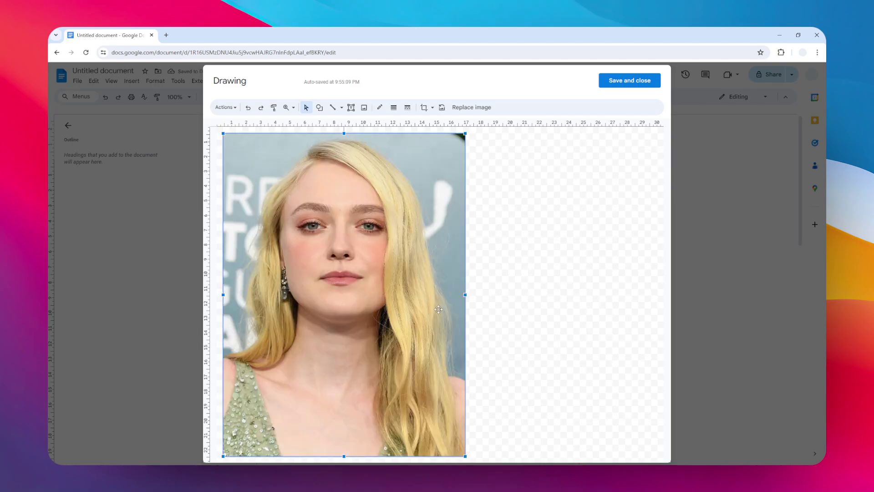
drag(466, 456, 348, 298)
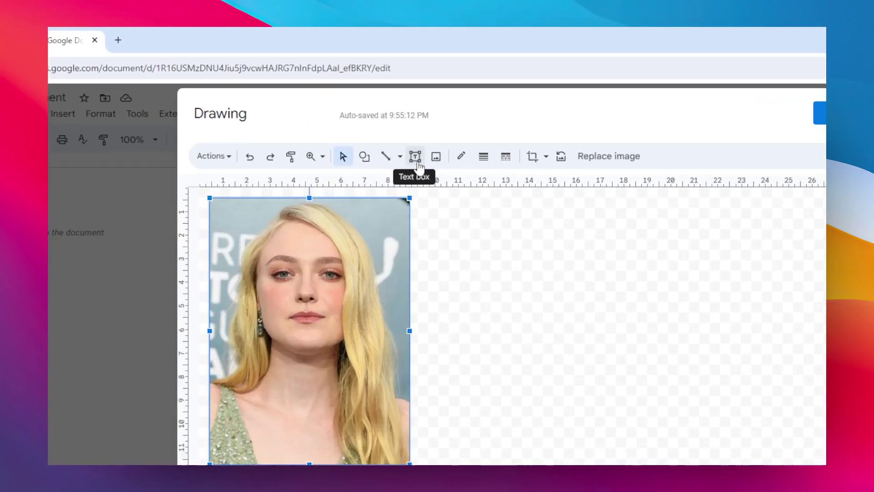
Add a text box reading "Dakota Fanning" over the lower part of the photo and narrow it around the text
click(351, 109)
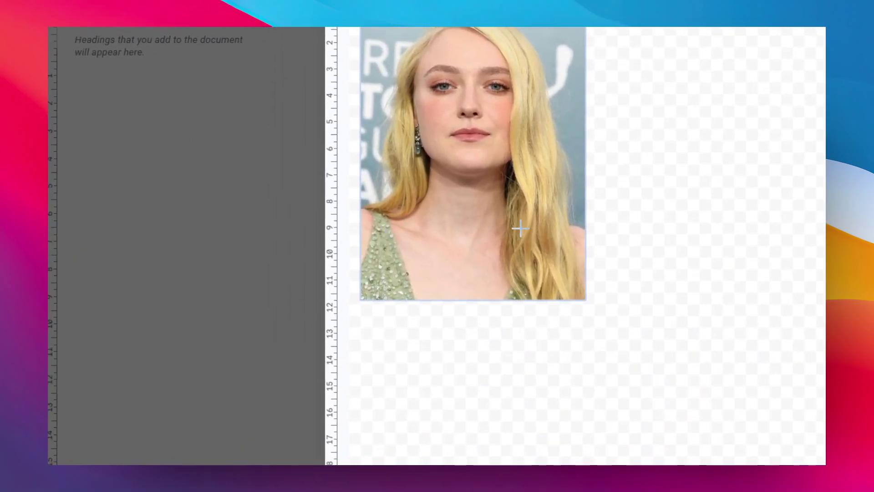
click(392, 258)
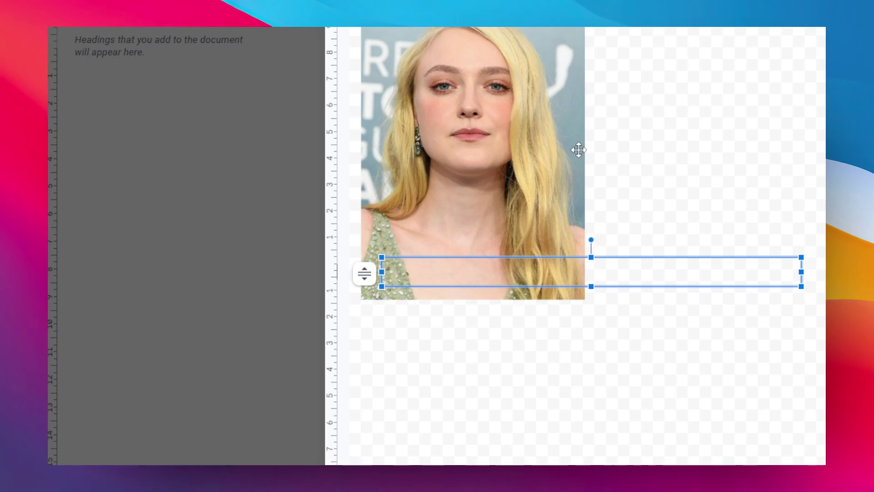
text(Dakota Fanning)
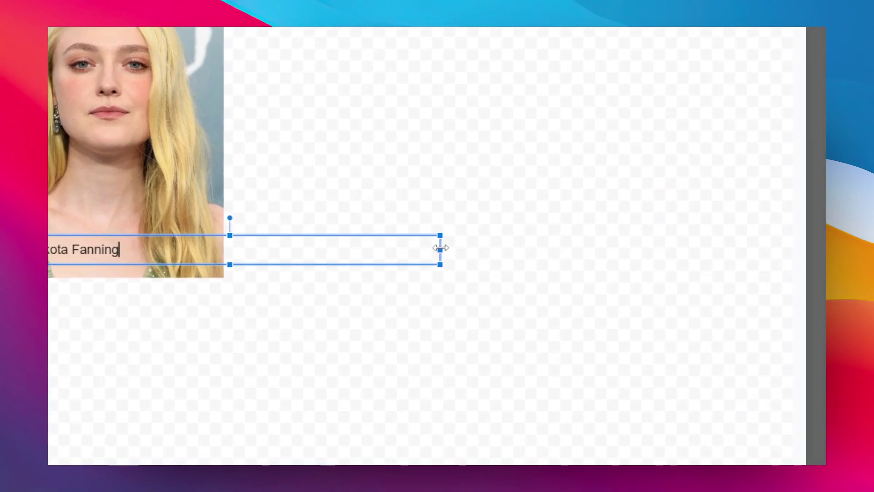
drag(801, 272, 629, 280)
drag(268, 258, 137, 258)
Set the caption's font size to 18 and widen its text box so the name fits on one line
key(super+a)
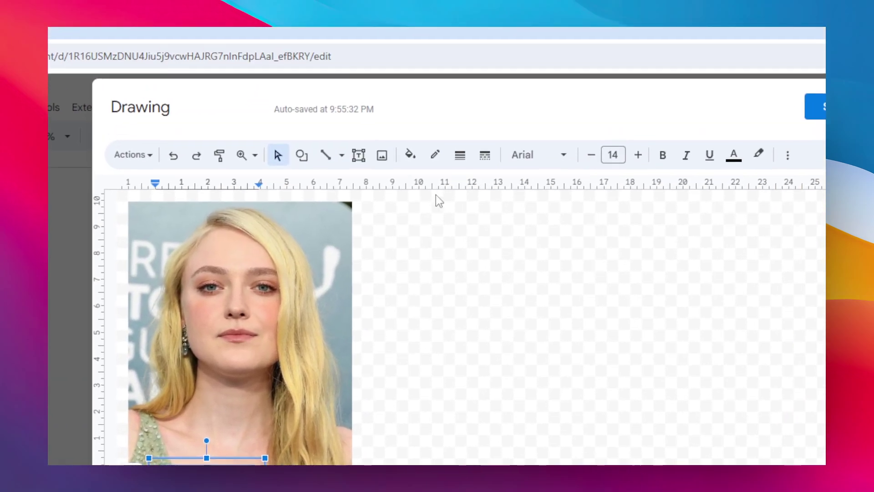
click(636, 152)
click(637, 152)
click(442, 174)
click(442, 174)
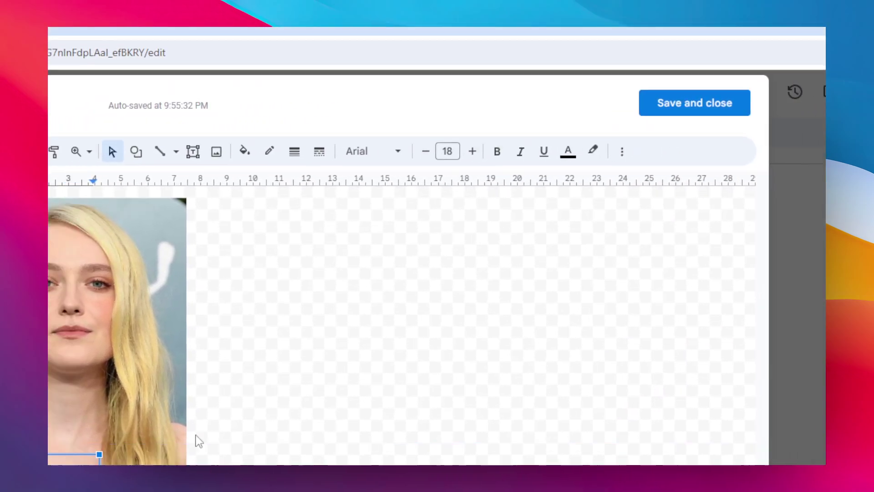
drag(437, 245, 465, 244)
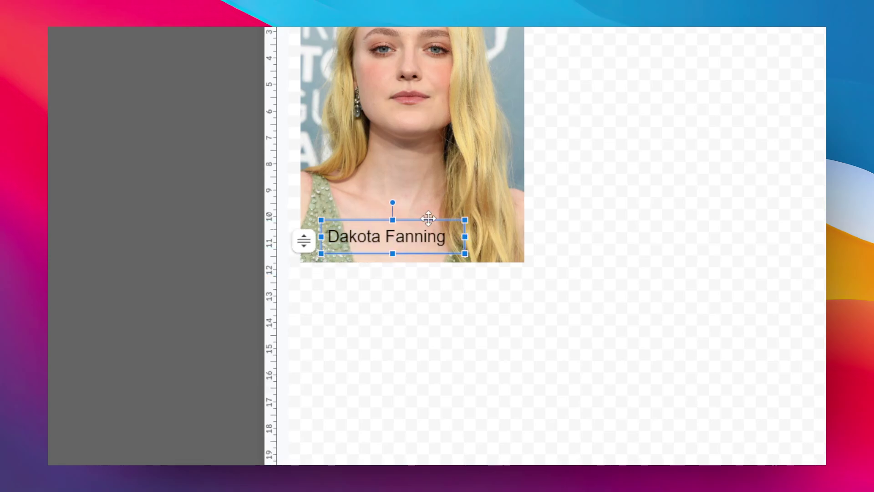
Centre the caption box near the photo's lower edge and save the drawing into the document
drag(419, 220, 439, 214)
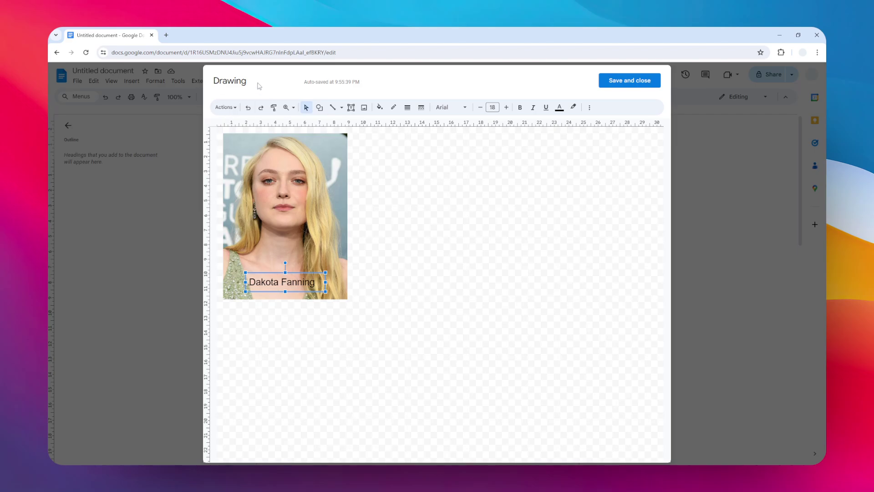
click(405, 232)
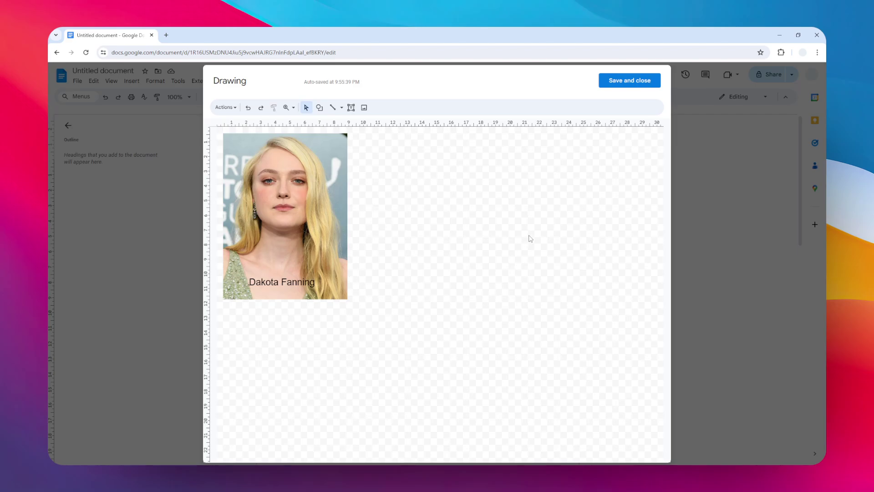
click(639, 83)
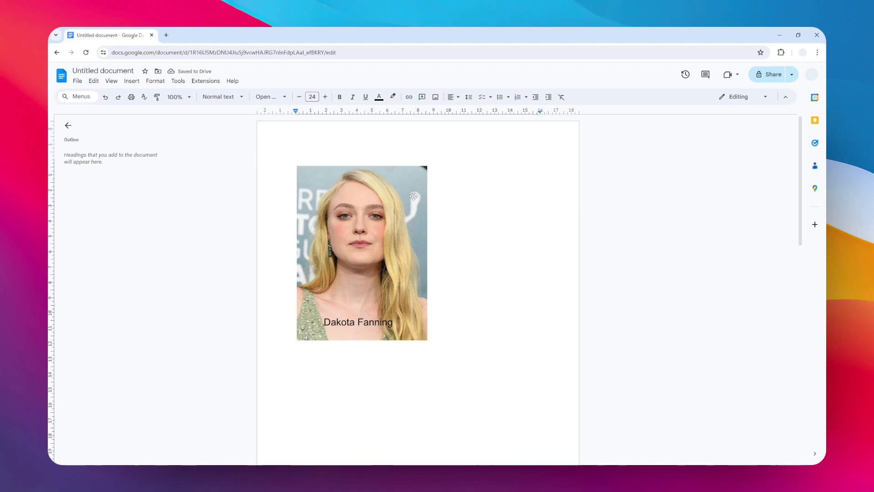
Reopen the inserted drawing for editing, and save and close it again
click(365, 288)
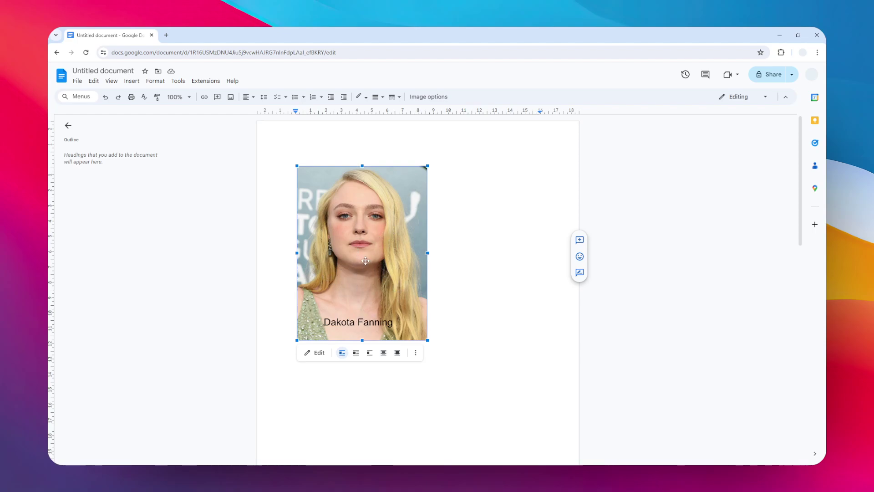
click(314, 353)
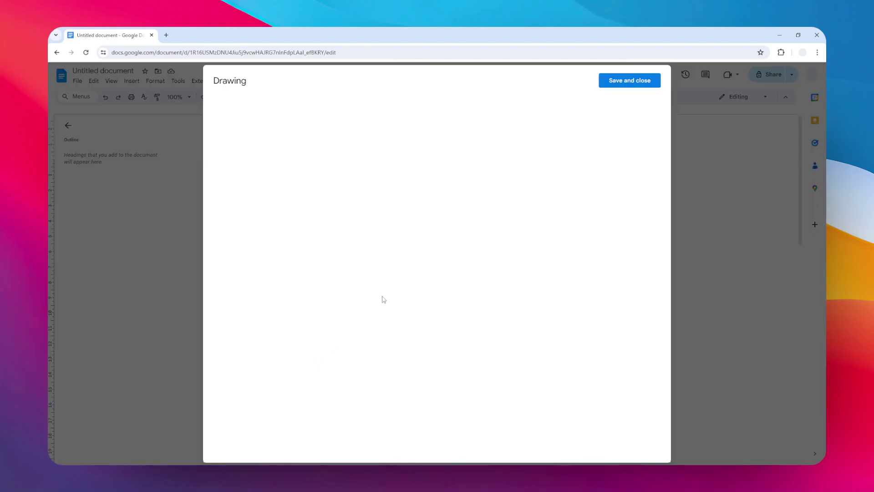
click(608, 82)
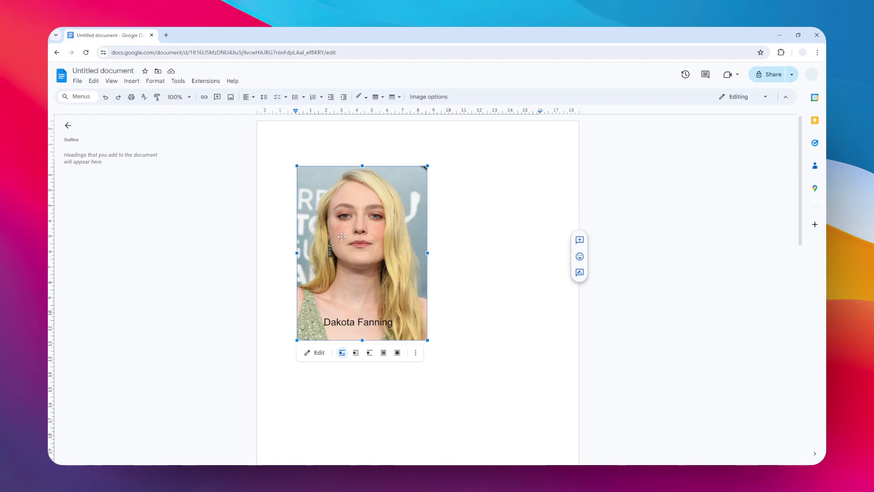
Set the drawing's wrapping to in front of text and move it slightly left and down on the page
click(397, 352)
mouse_move(384, 227)
mouse_down()
mouse_move(469, 226)
mouse_move(377, 208)
mouse_move(370, 227)
mouse_up()
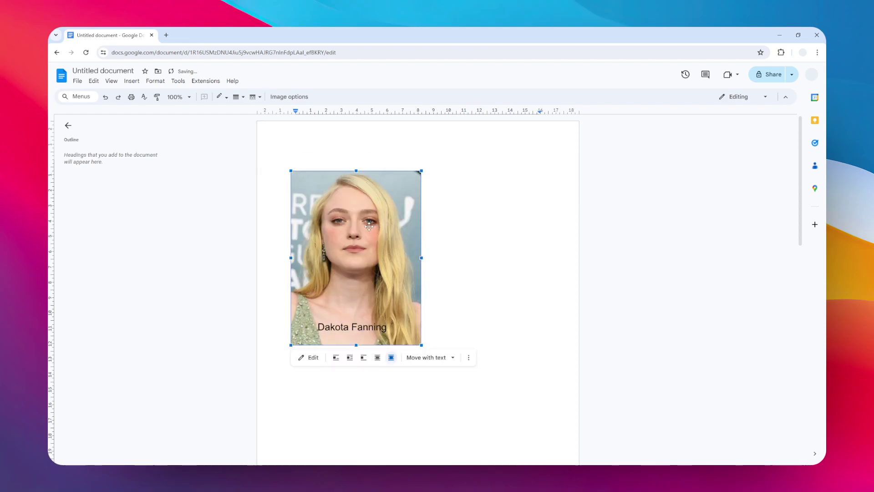